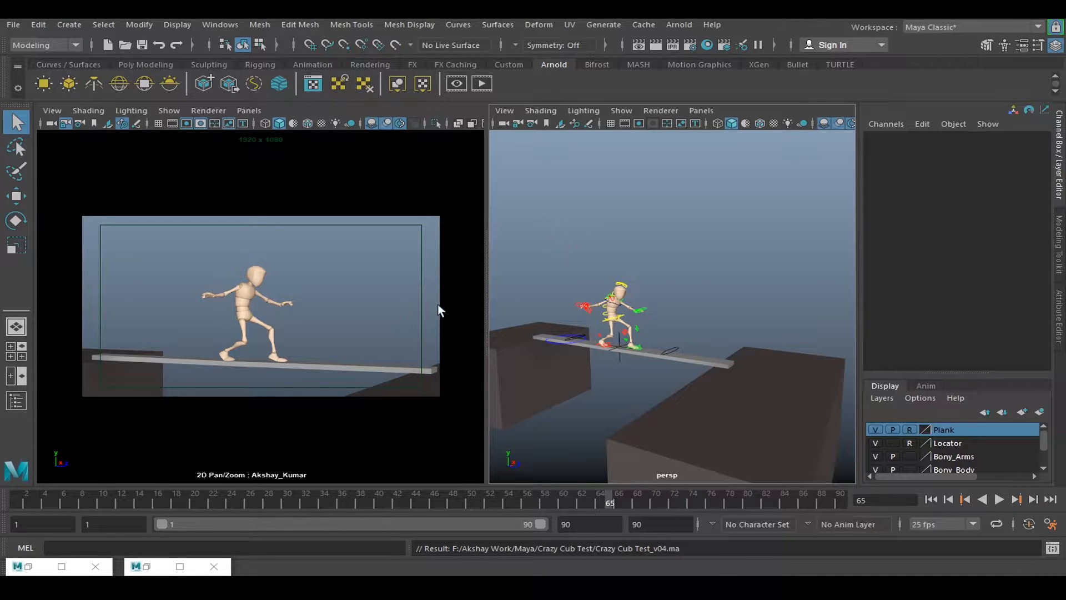
Step: Preview the perspective view with all scene lights enabled, and switch it back to default lighting
left_click_drag(640, 284, 688, 303, "alt")
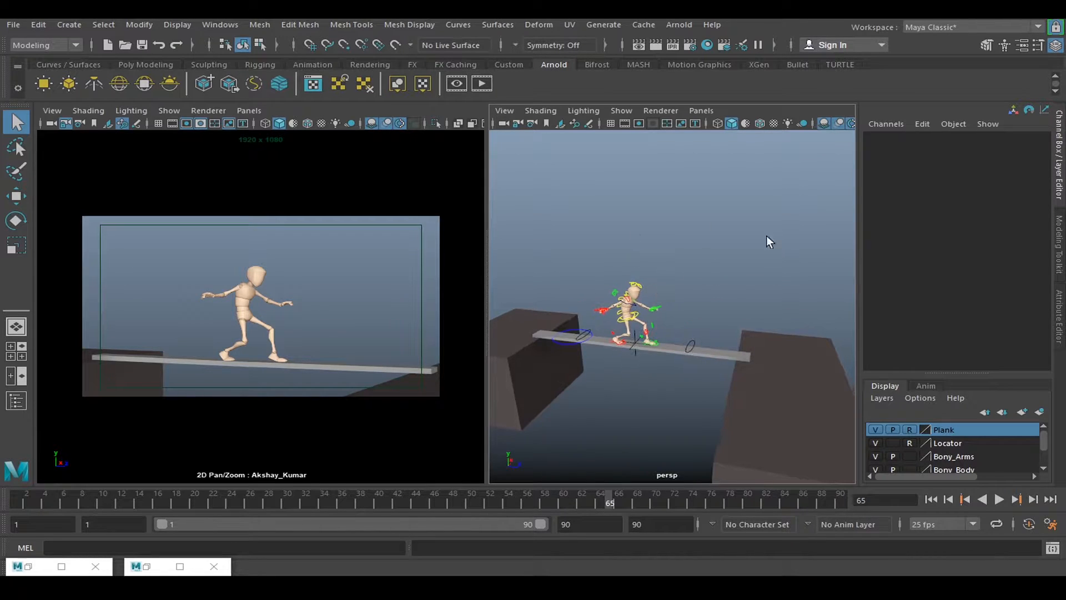
left_click(789, 123)
mouse_move(678, 276)
left_mouse_down("alt")
mouse_move(625, 264)
mouse_move(667, 267)
left_mouse_up("alt")
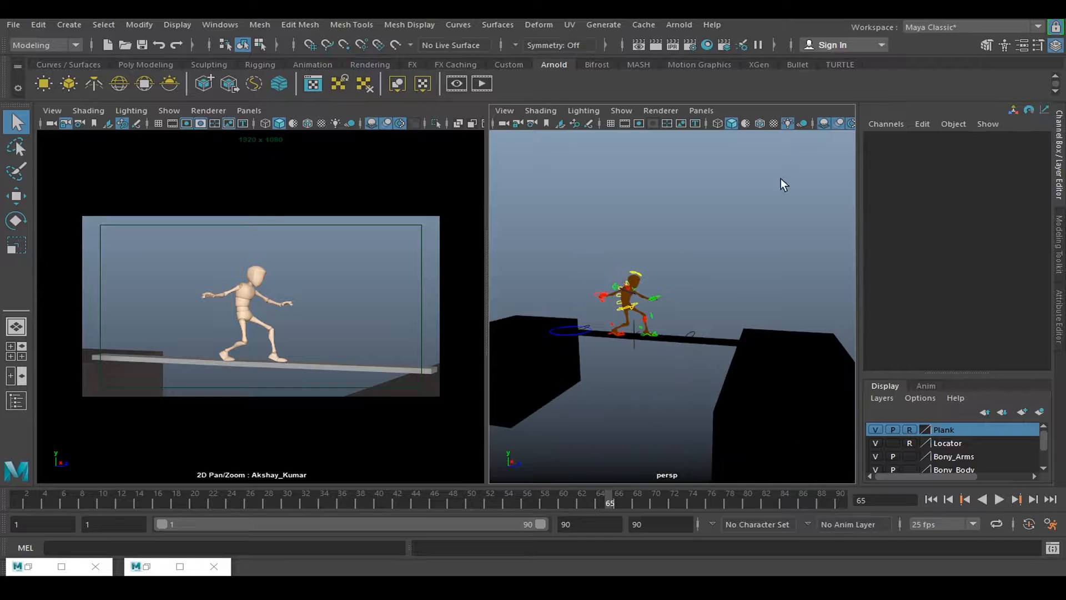
right_click_drag(799, 228, 669, 288, "alt")
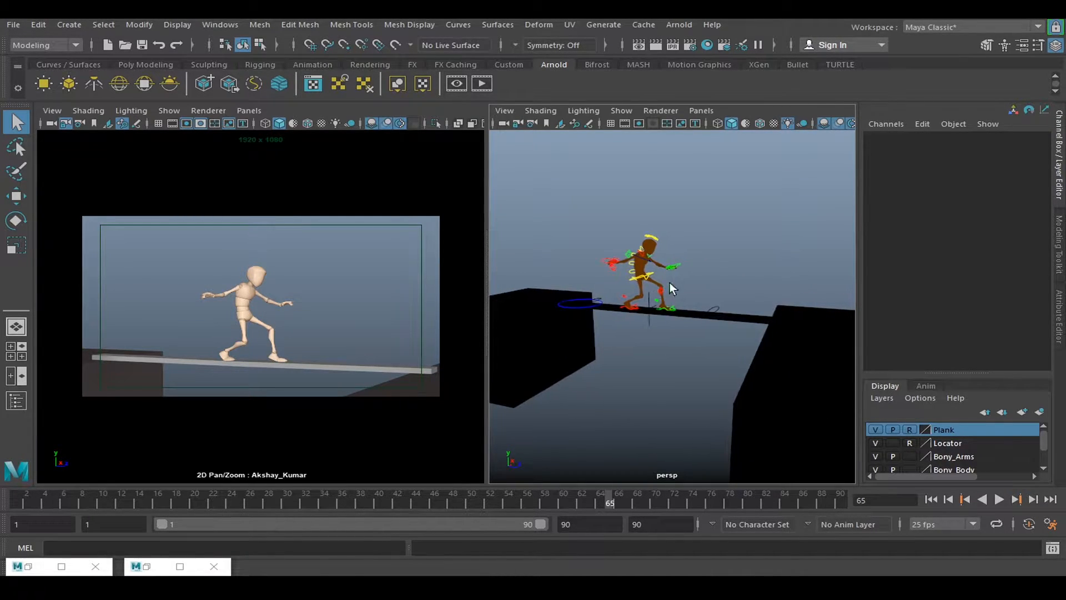
left_click(786, 126)
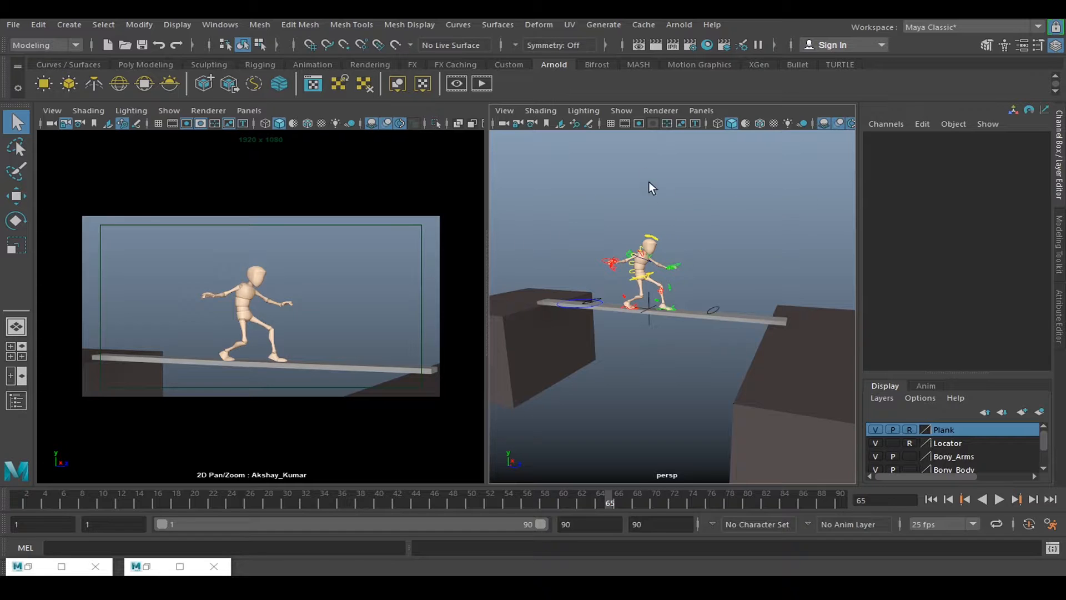
Step: Open the Light Editor and create an Arnold skydome light around the plank scene
left_click(742, 45)
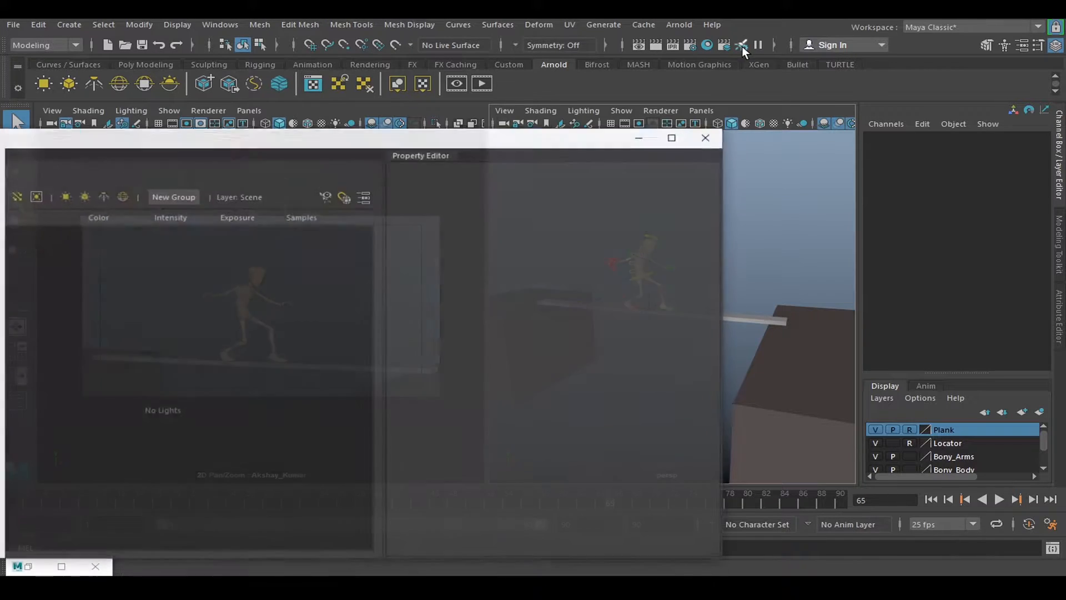
left_click_drag(451, 133, 647, 72)
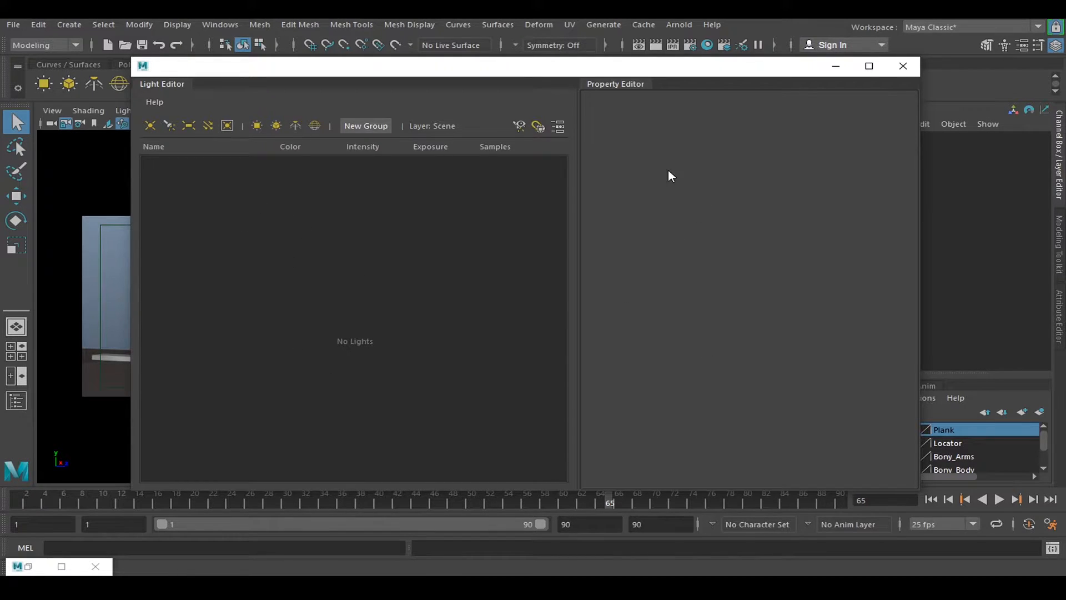
left_click_drag(635, 69, 529, 85)
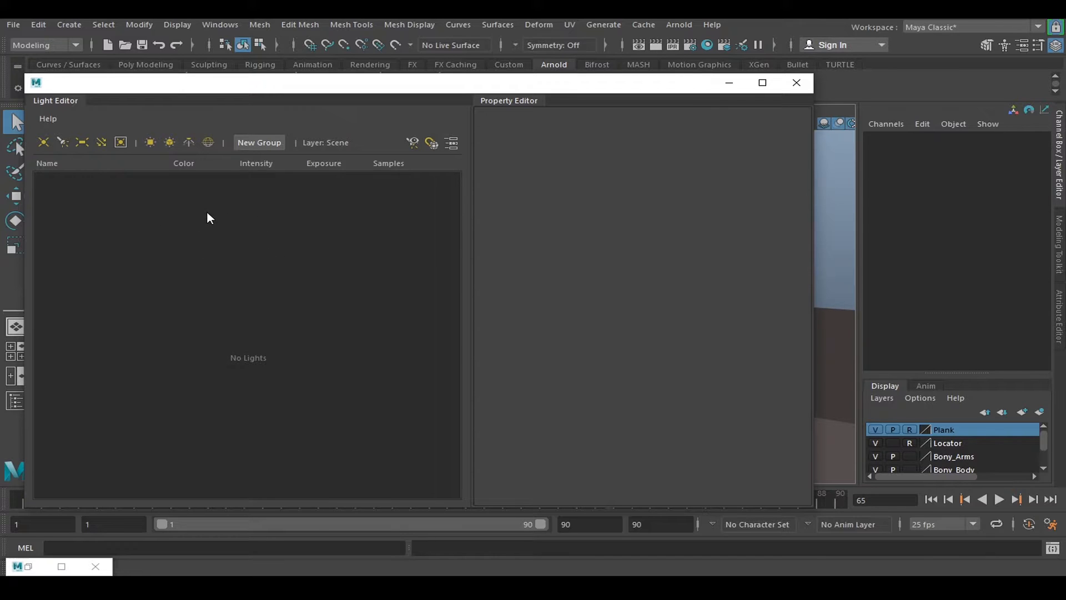
left_click(209, 142)
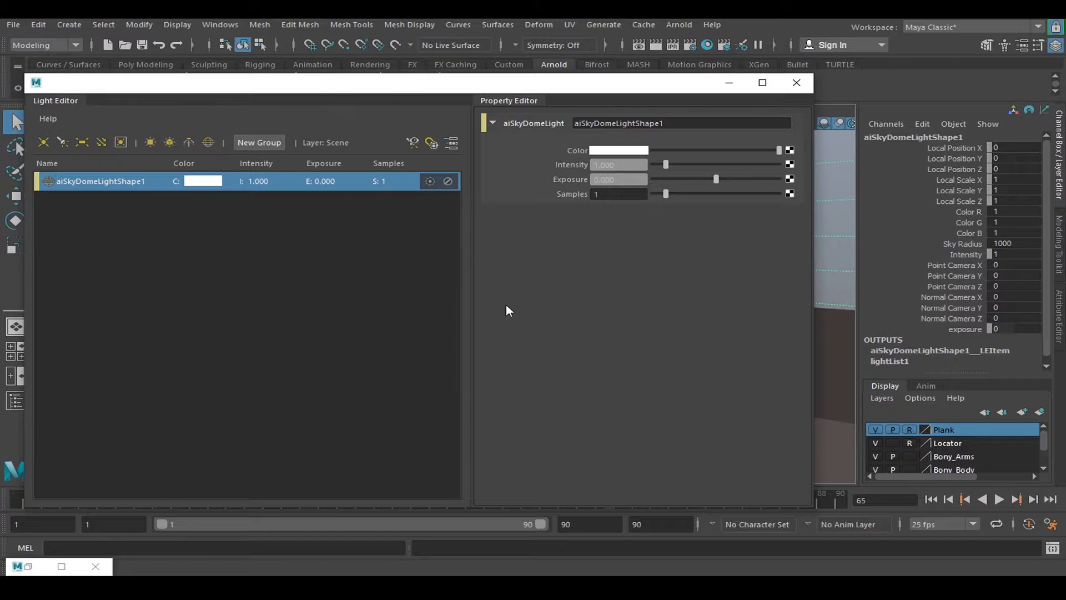
left_click_drag(637, 89, 507, 316)
left_click_drag(678, 271, 701, 241, "alt")
left_click_drag(447, 317, 589, 110)
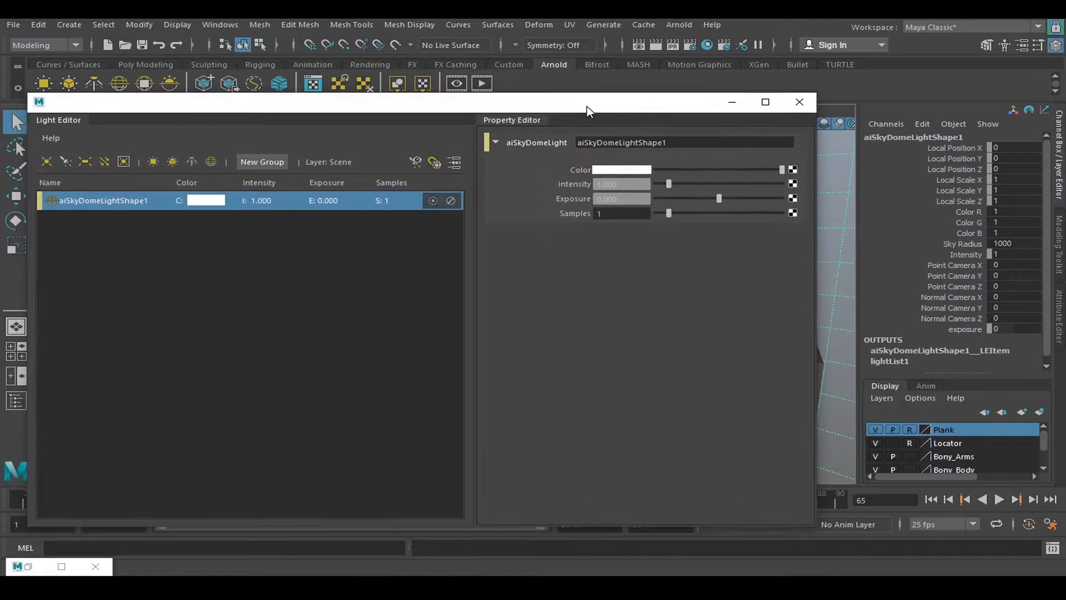
Step: Connect a File texture node to the skydome light's color
left_click(187, 259)
left_click(175, 201)
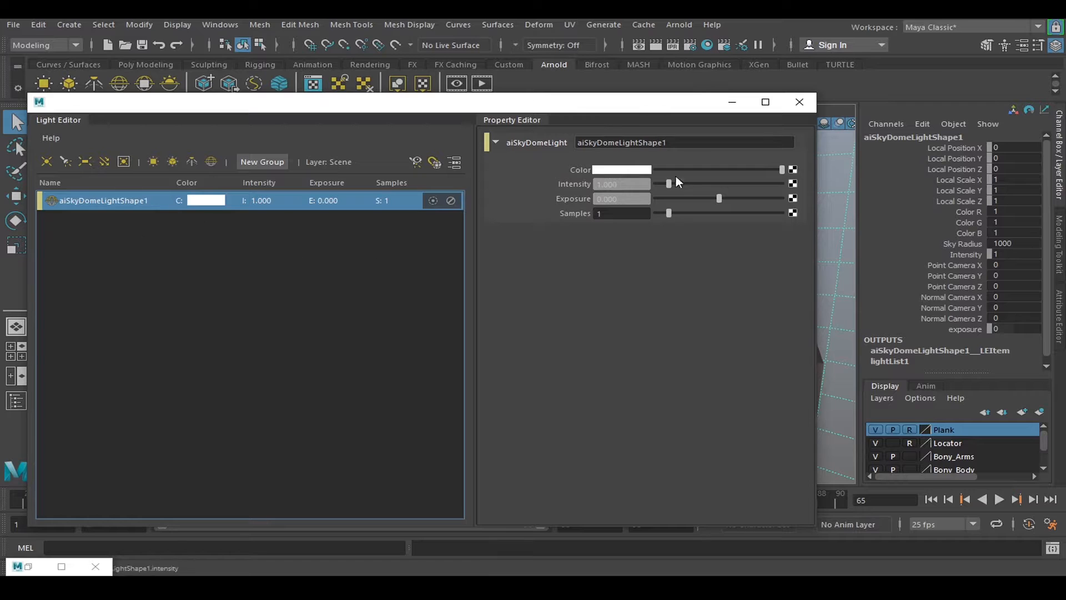
left_click(793, 170)
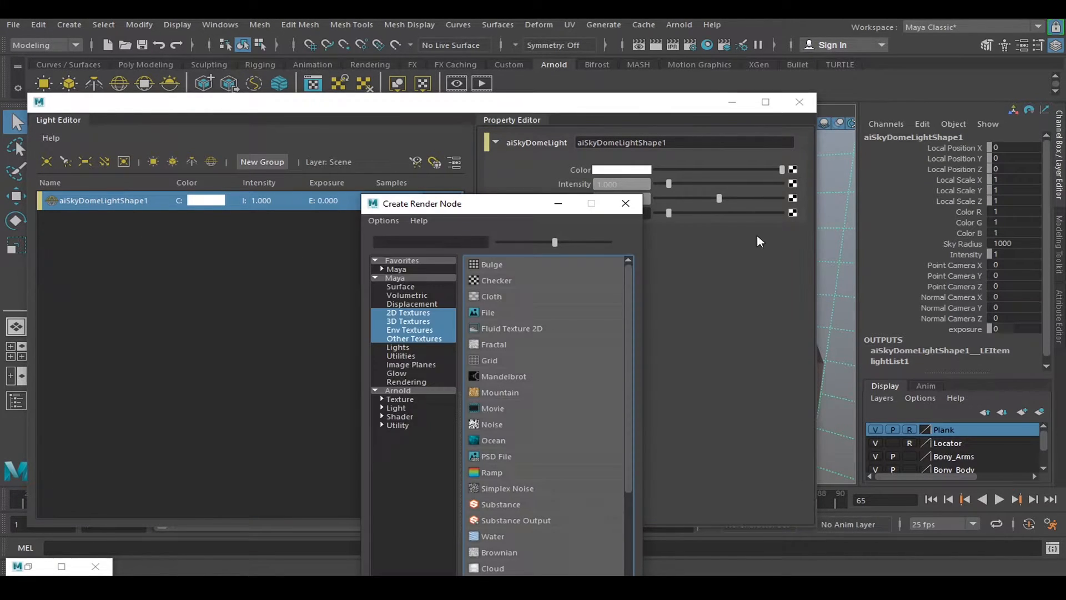
left_click_drag(495, 214, 432, 155)
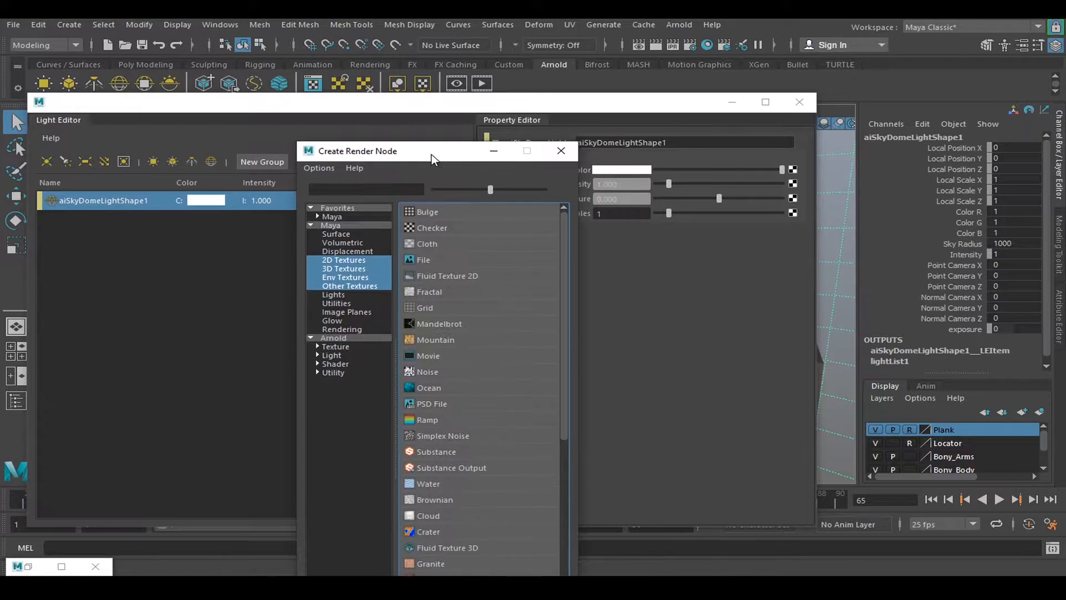
left_click(434, 259)
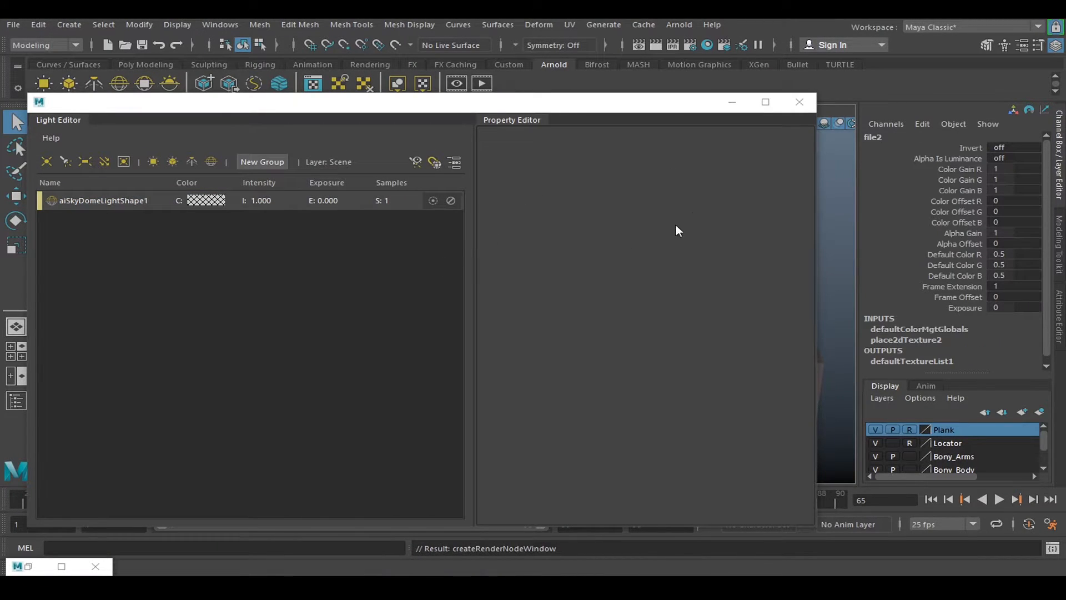
Step: Load the image delta_2_4k.hdr from the HDRI folder into the file texture connected to the skydome light's color
left_click(270, 204)
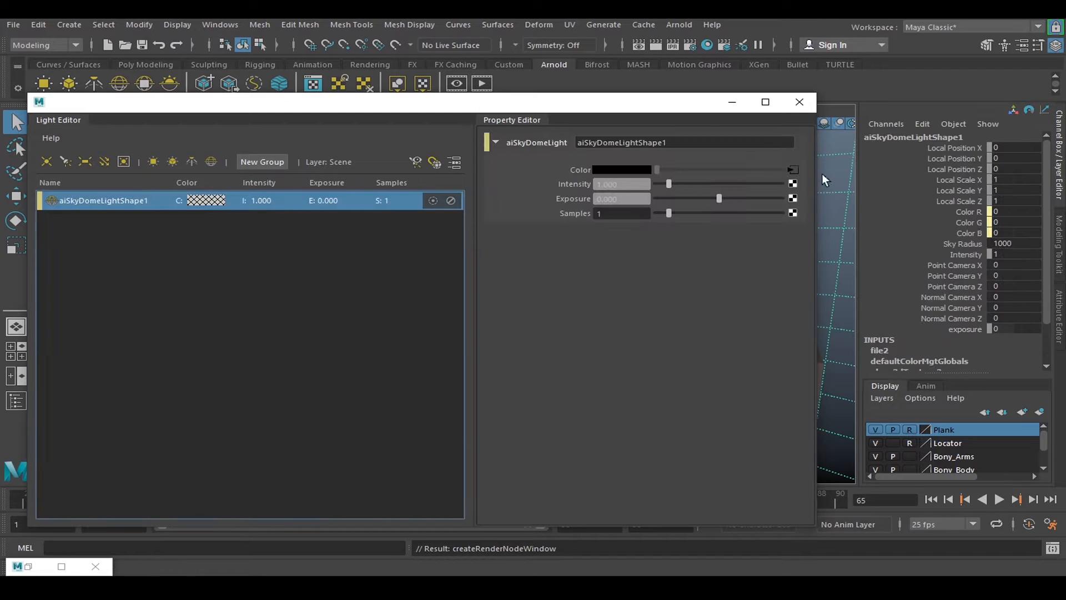
left_click(793, 170)
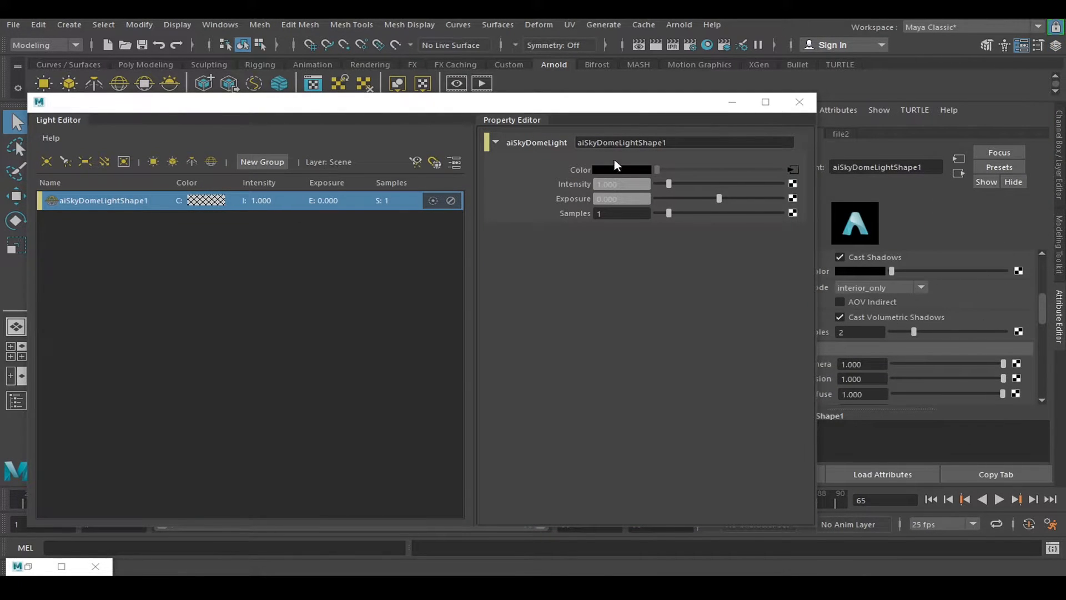
left_click_drag(649, 113, 576, 114)
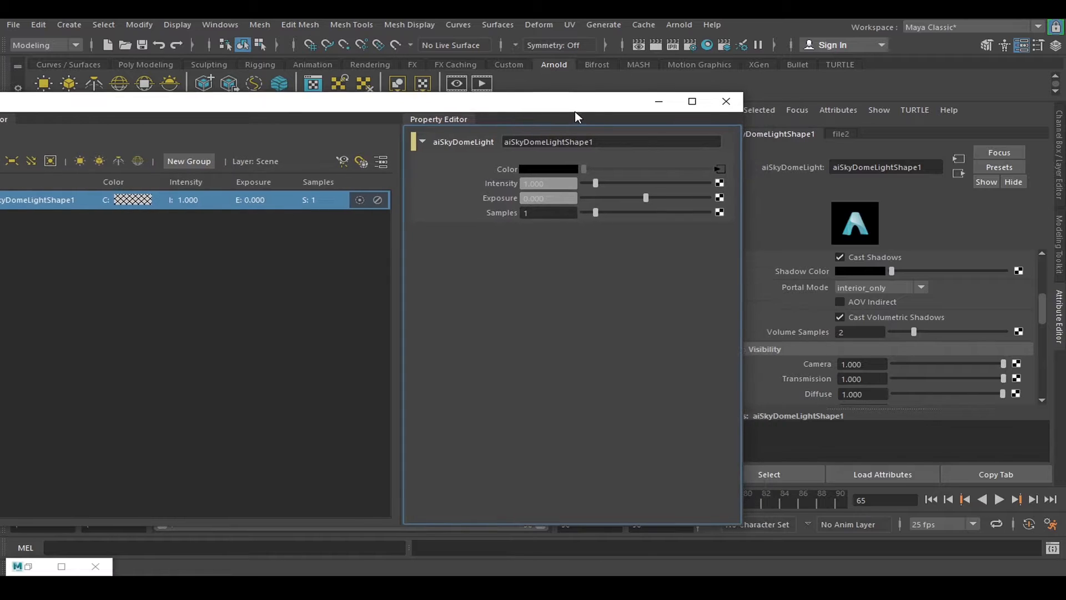
left_click(721, 169)
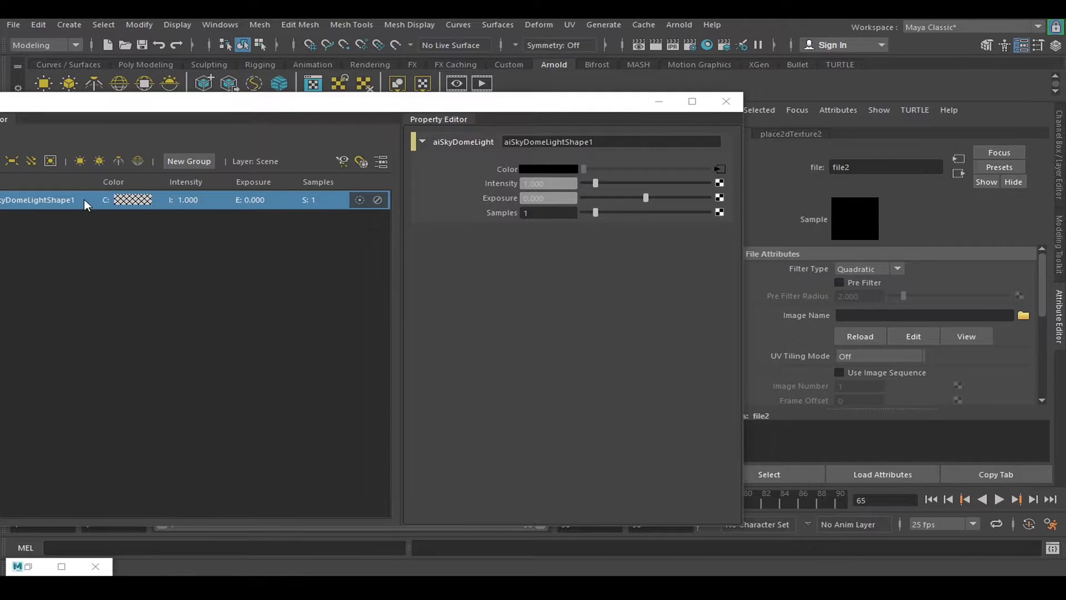
left_click(1022, 314)
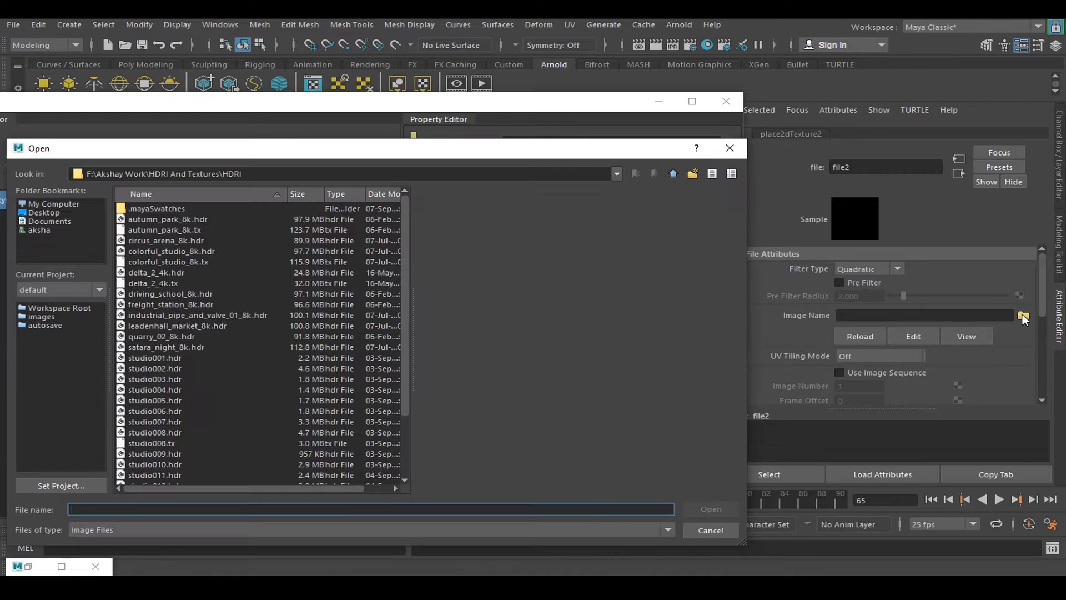
left_click_drag(265, 173, 10, 169)
left_click(323, 173)
double_click(324, 172)
left_click_drag(323, 173, 49, 177)
left_click(322, 175)
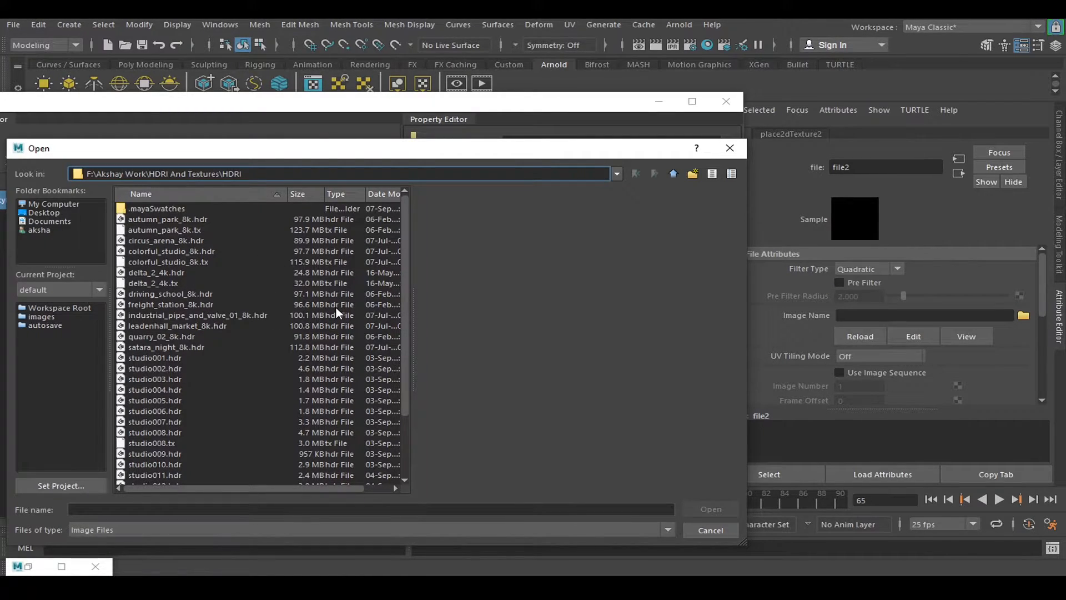
left_click(327, 272)
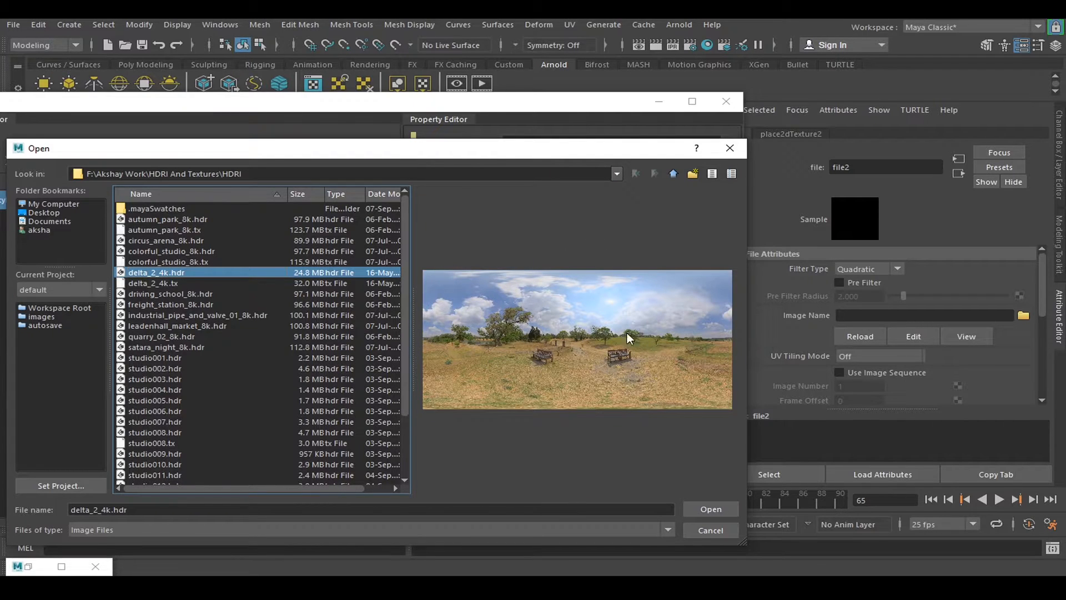
left_click(705, 508)
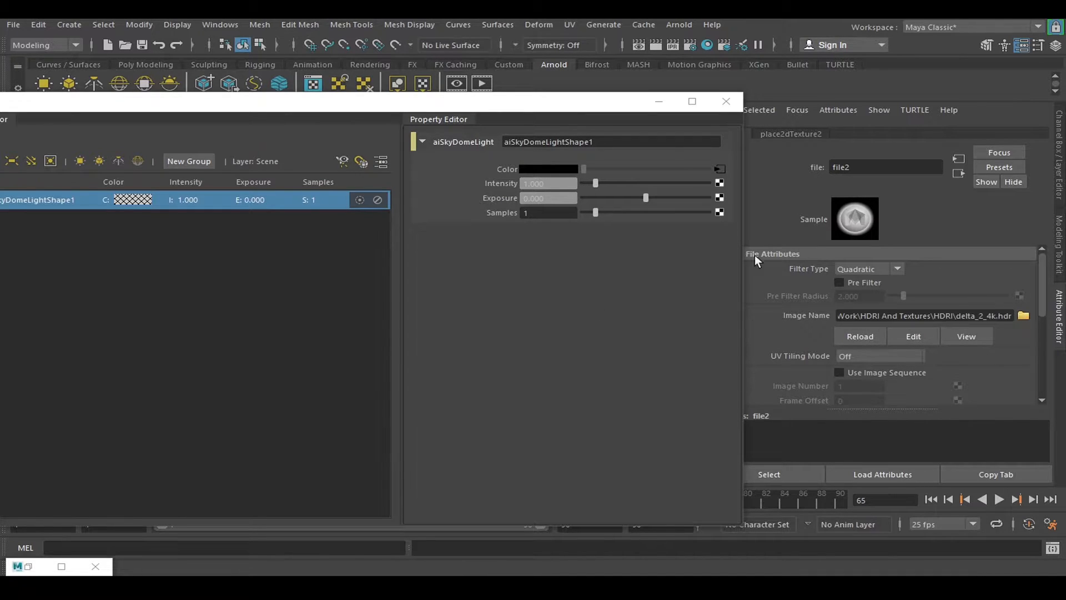
Step: Minimize the Light Editor and enable all lights in the perspective view to examine the HDRI lighting on the character
left_click(658, 101)
left_click_drag(562, 258, 681, 261, "alt")
left_click_drag(578, 246, 573, 297, "alt")
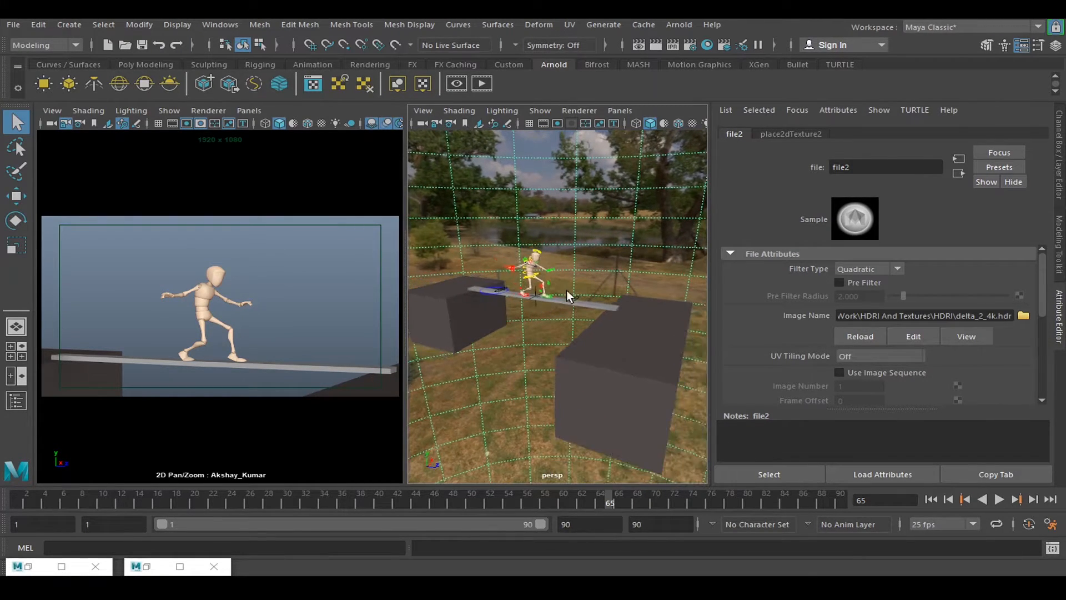
left_click(703, 124)
right_click_drag(545, 291, 541, 312, "alt")
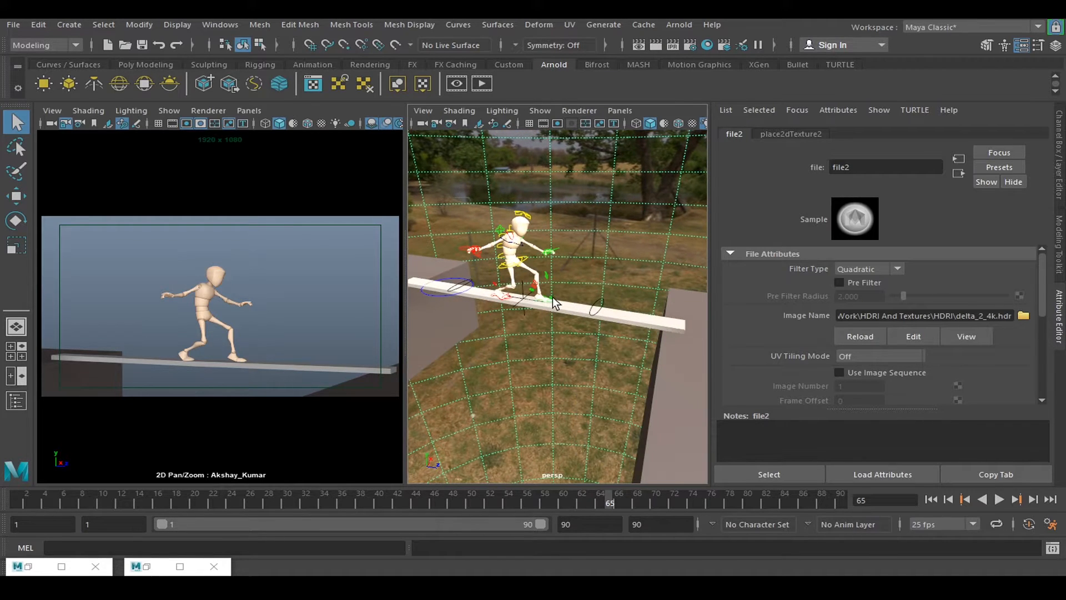
left_click_drag(556, 286, 506, 291, "alt")
mouse_move(508, 374)
left_mouse_down("alt")
mouse_move(514, 368)
mouse_move(504, 371)
left_mouse_up("alt")
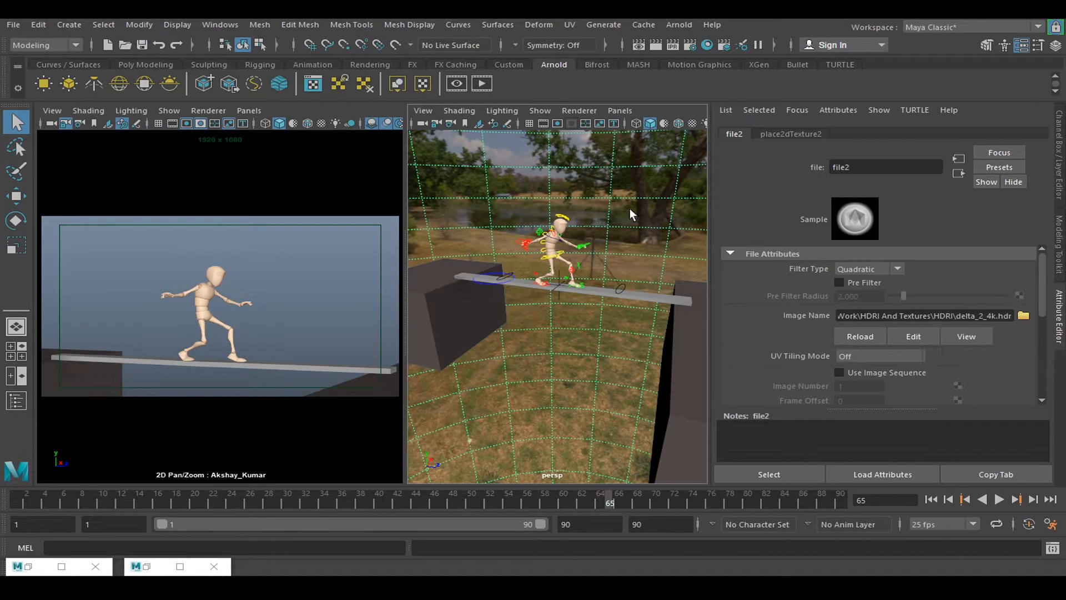
Step: Start an Arnold render of the shot camera and bring up the Arnold RenderView window
left_click(680, 25)
left_click(705, 48)
left_click(29, 566)
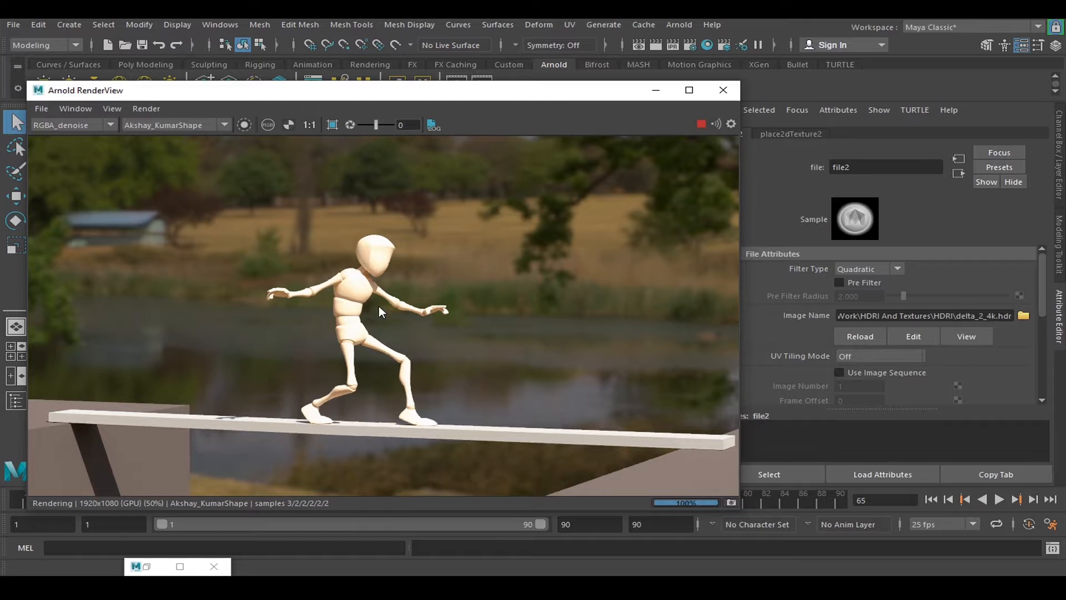
Step: Set the skydome light's intensity to 0.5 and bring the updated render back into view
left_click(147, 569)
left_click_drag(384, 101, 638, 101)
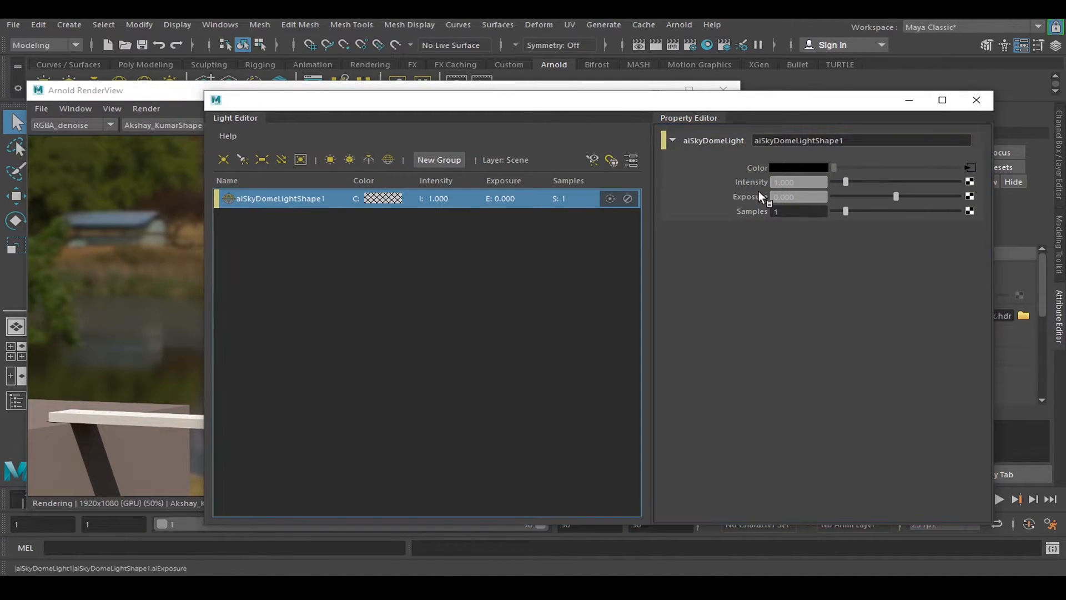
left_click(793, 183)
type("0.5")
key("Return")
left_click(910, 102)
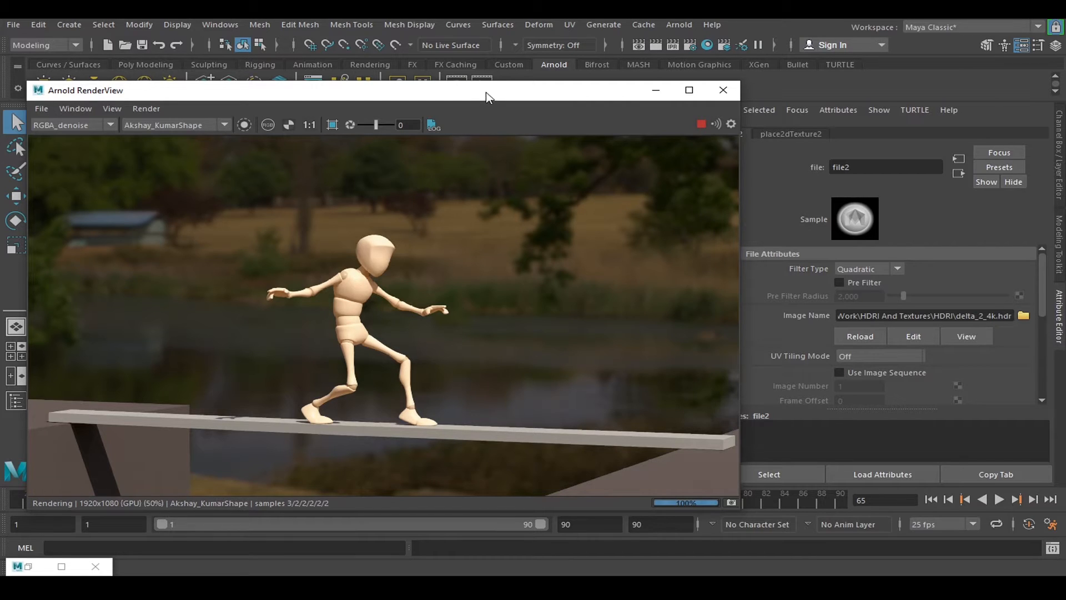
left_click_drag(488, 96, 518, 76)
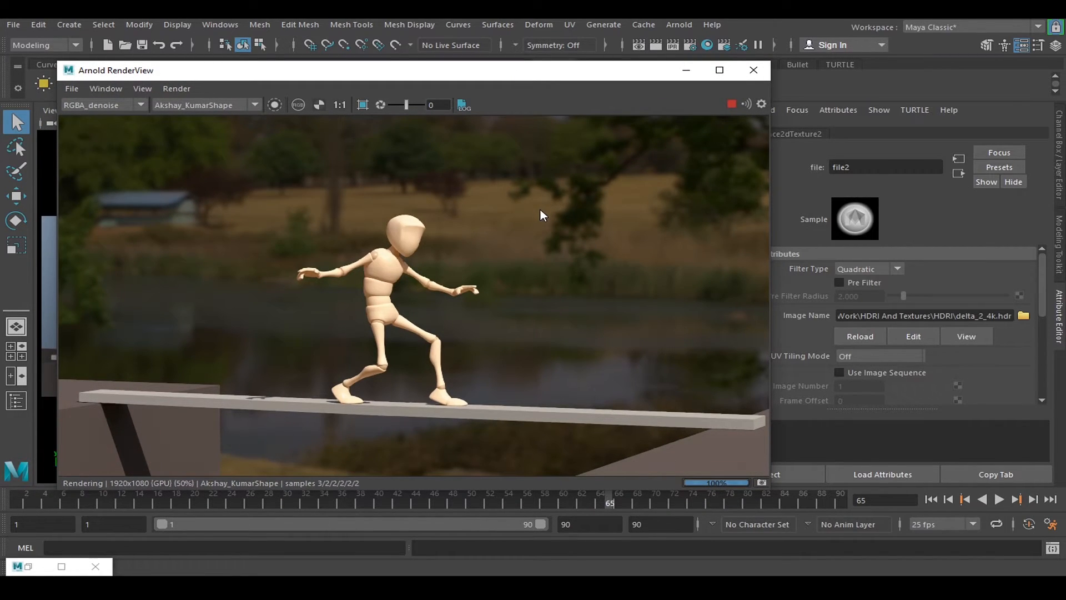
Step: Inspect the render's alpha channel in the Arnold RenderView and return to the color display
left_click(320, 105)
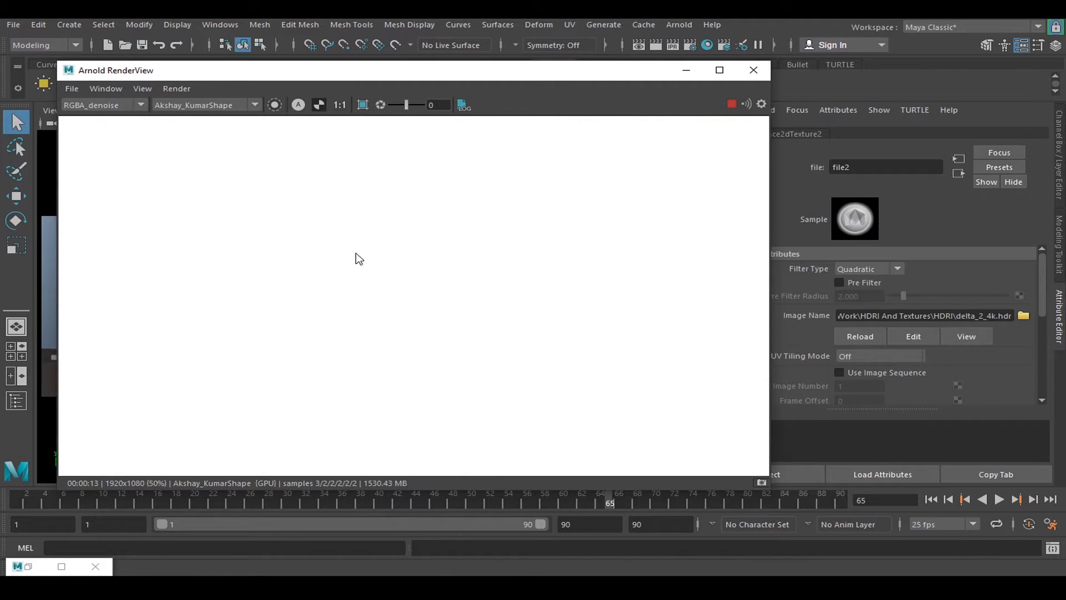
left_click(320, 107)
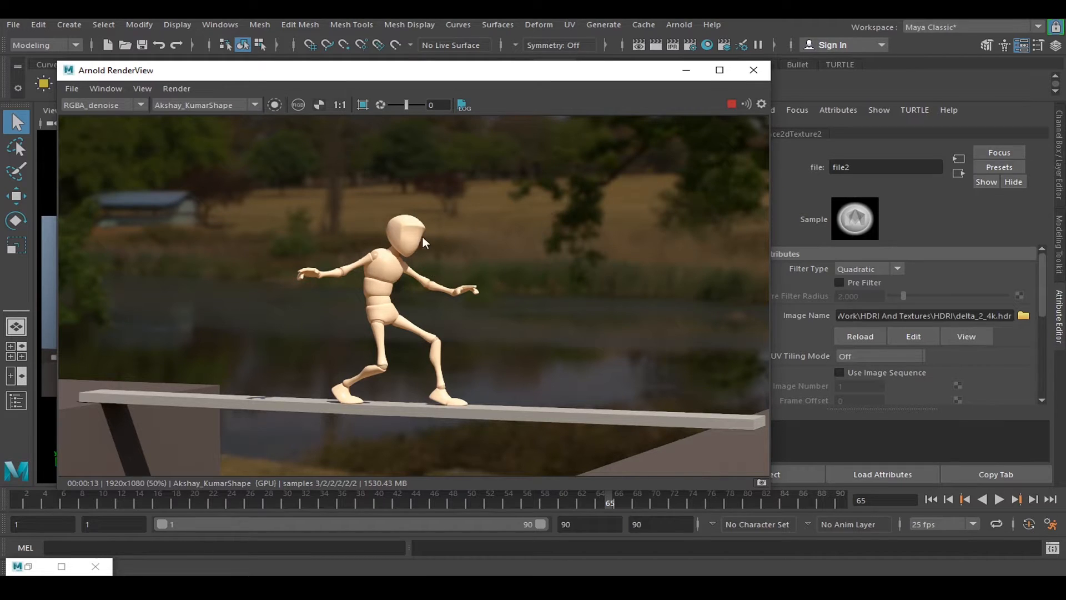
left_click(686, 71)
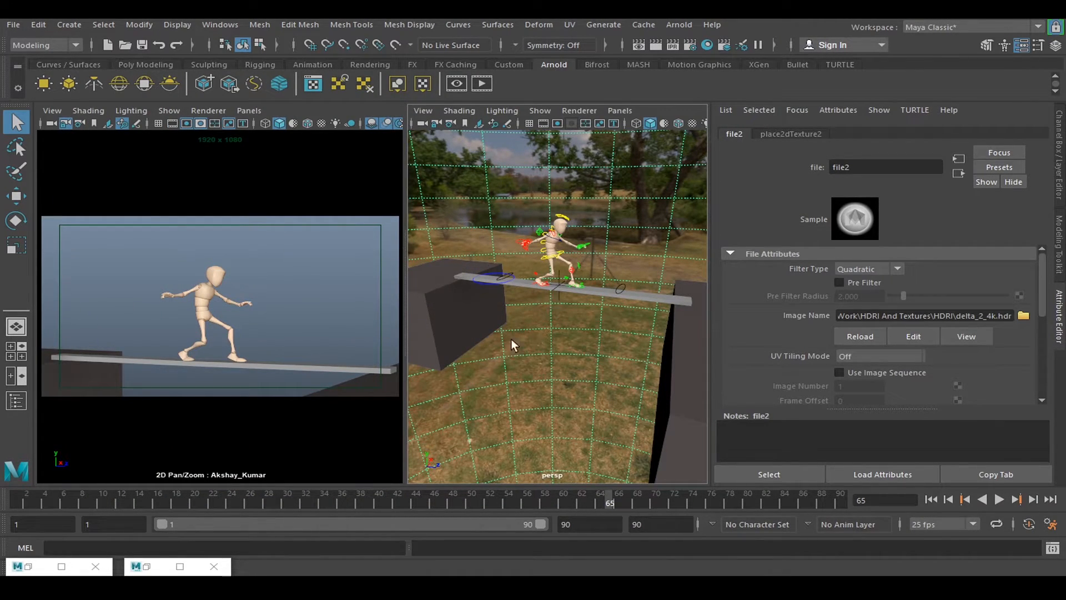
left_click(146, 567)
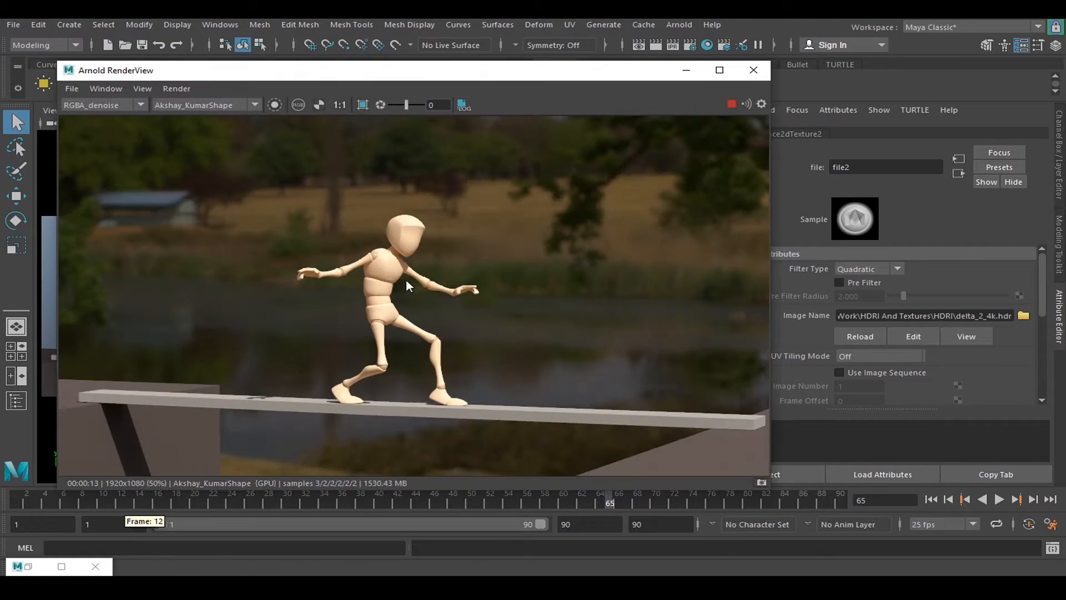
Step: Restore the Light Editor and show the skydome light shape's Visibility attributes, clearing the render window out of the way
left_click(27, 567)
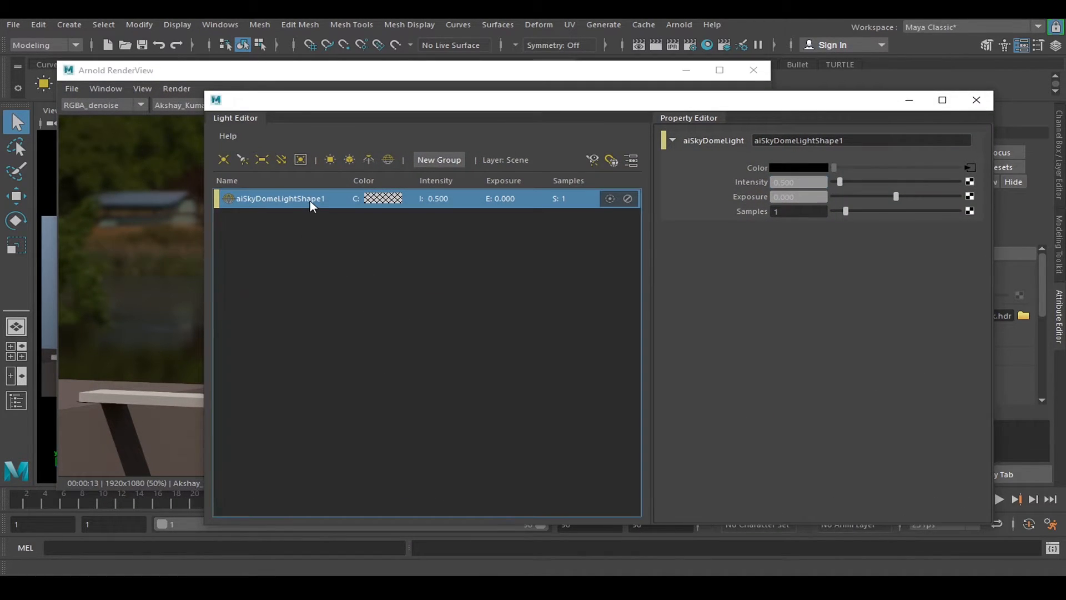
left_click_drag(724, 110, 397, 106)
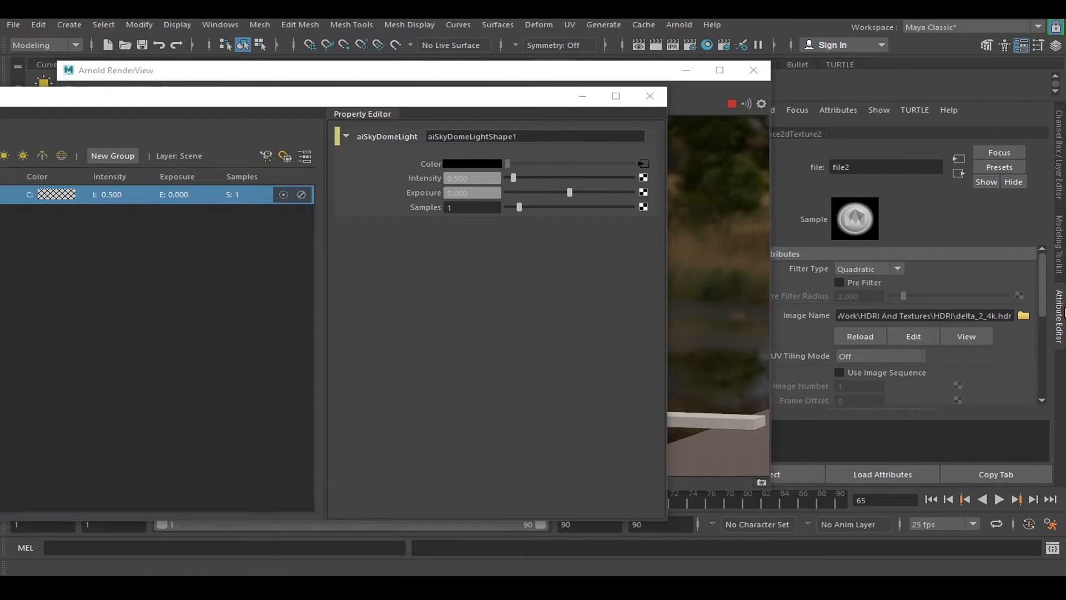
left_click(1059, 309)
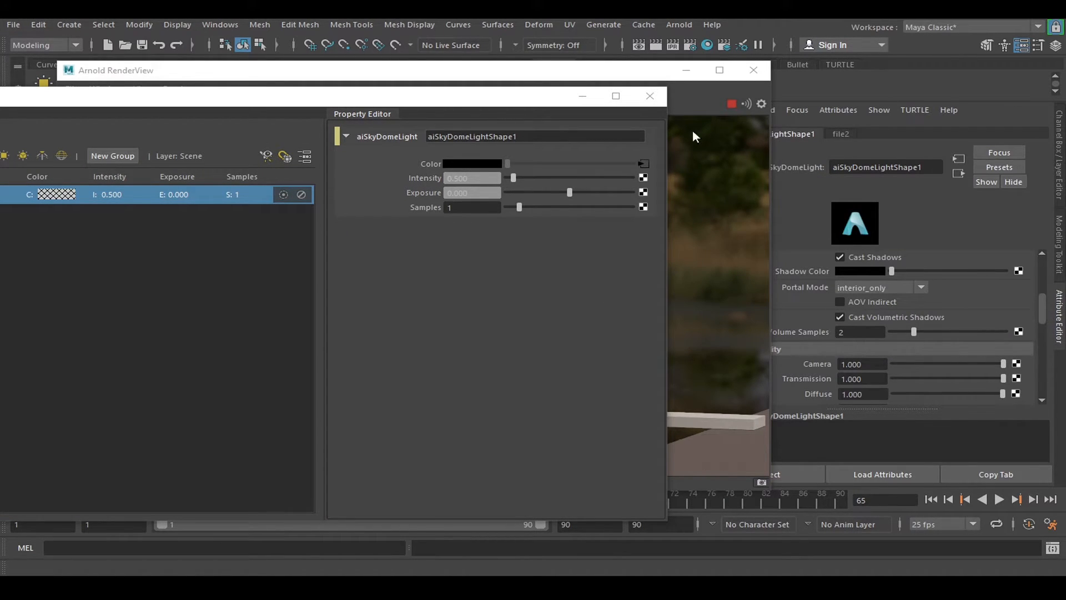
left_click(679, 70)
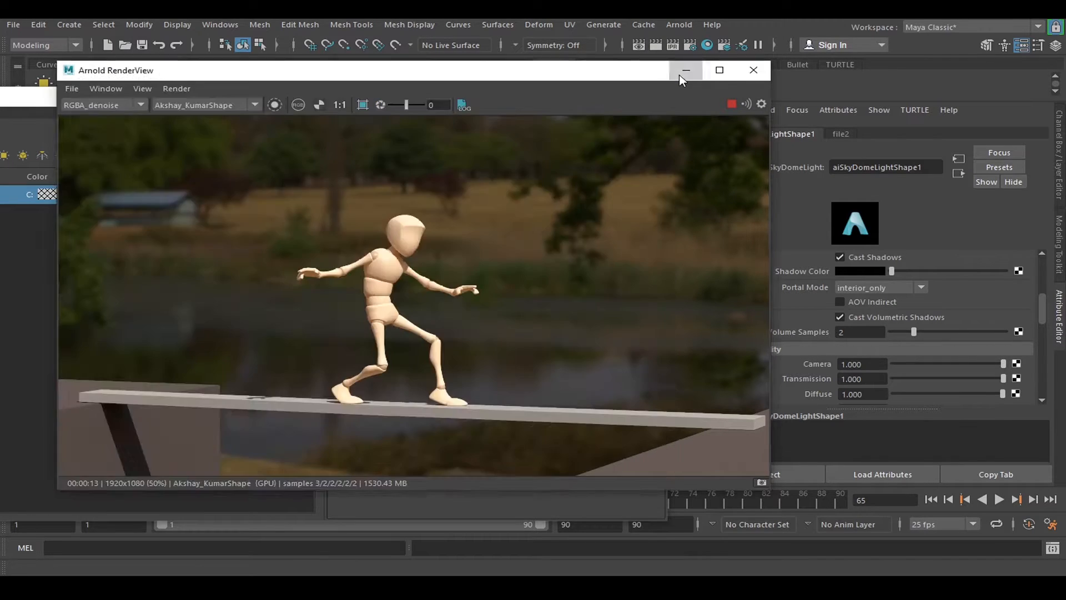
left_click(687, 70)
mouse_move(1043, 326)
left_mouse_down()
mouse_move(1042, 267)
mouse_move(1045, 318)
left_mouse_up()
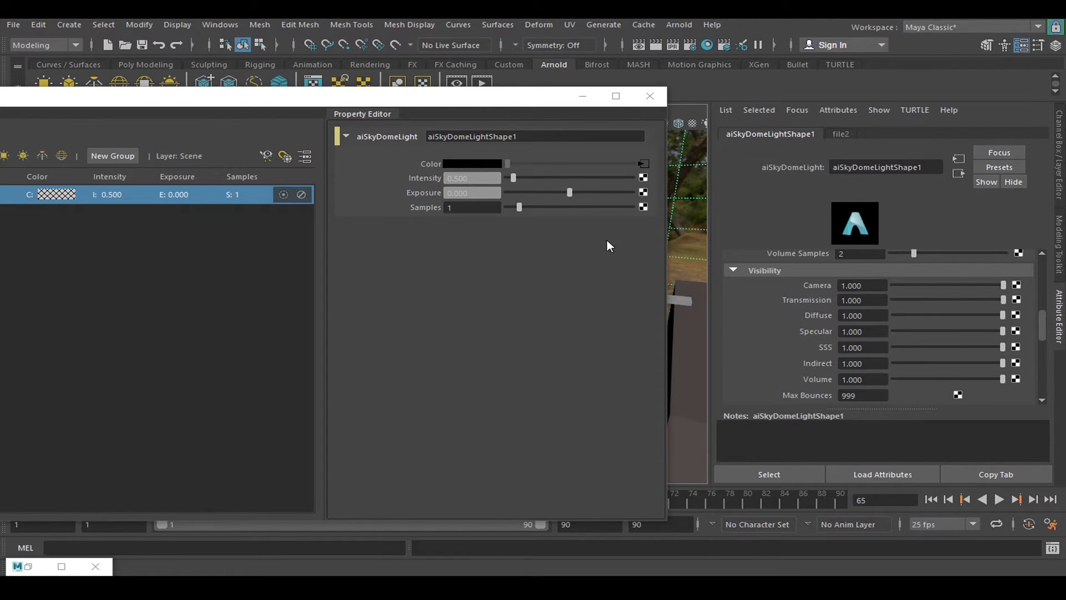
Step: Place the Arnold RenderView beside the light's attributes and set the skydome light's Camera visibility to 0
left_click(583, 96)
left_click(35, 565)
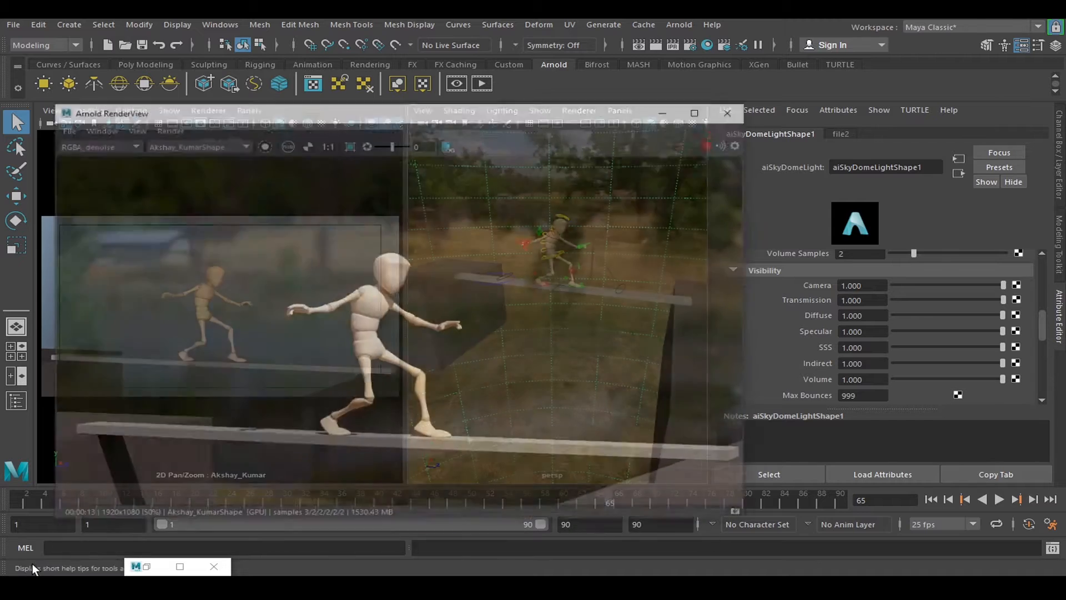
left_click_drag(558, 74, 536, 71)
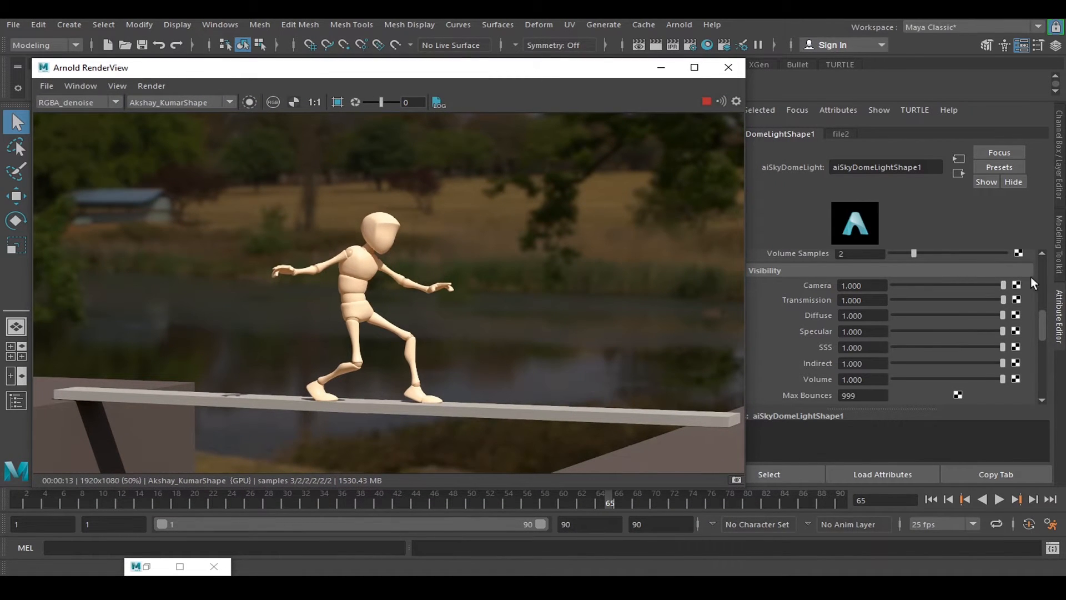
left_click_drag(1004, 284, 864, 286)
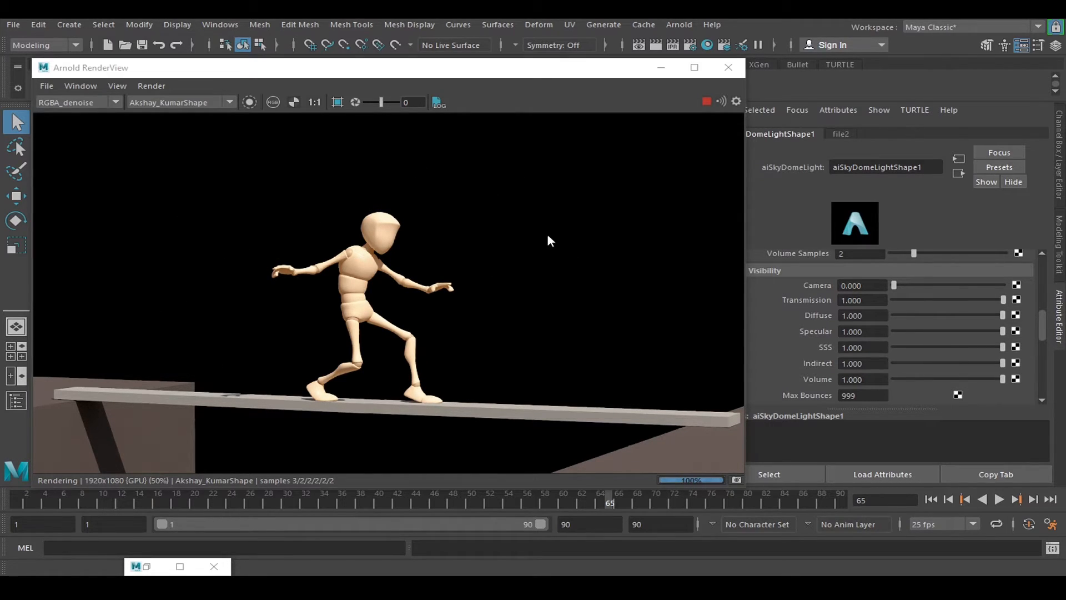
Step: Check the render's alpha channel, return to the color display and set the skydome light's Camera visibility to 1
left_click(293, 102)
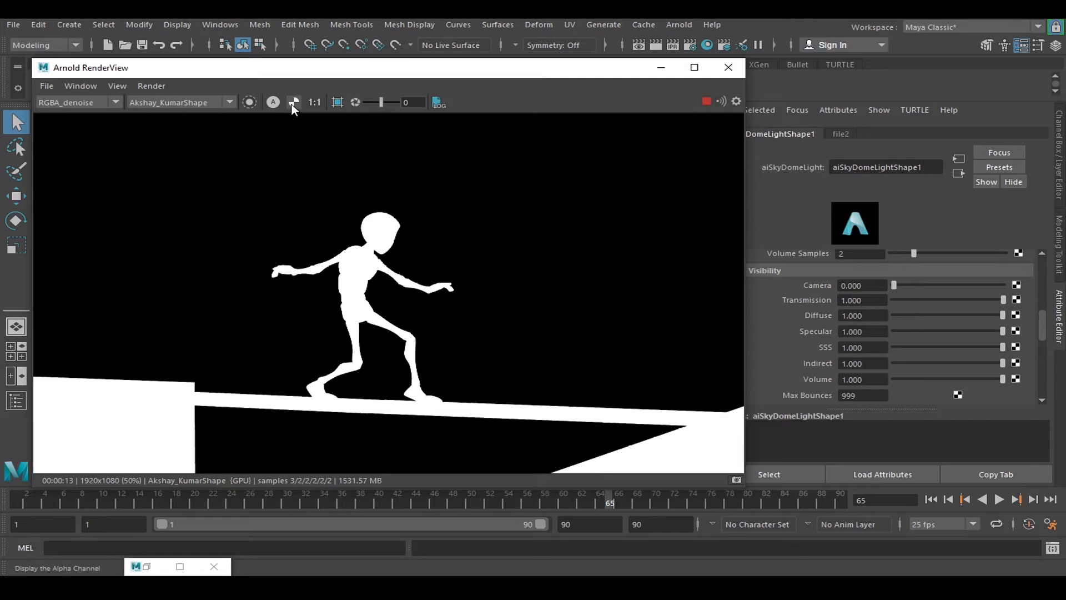
key("a")
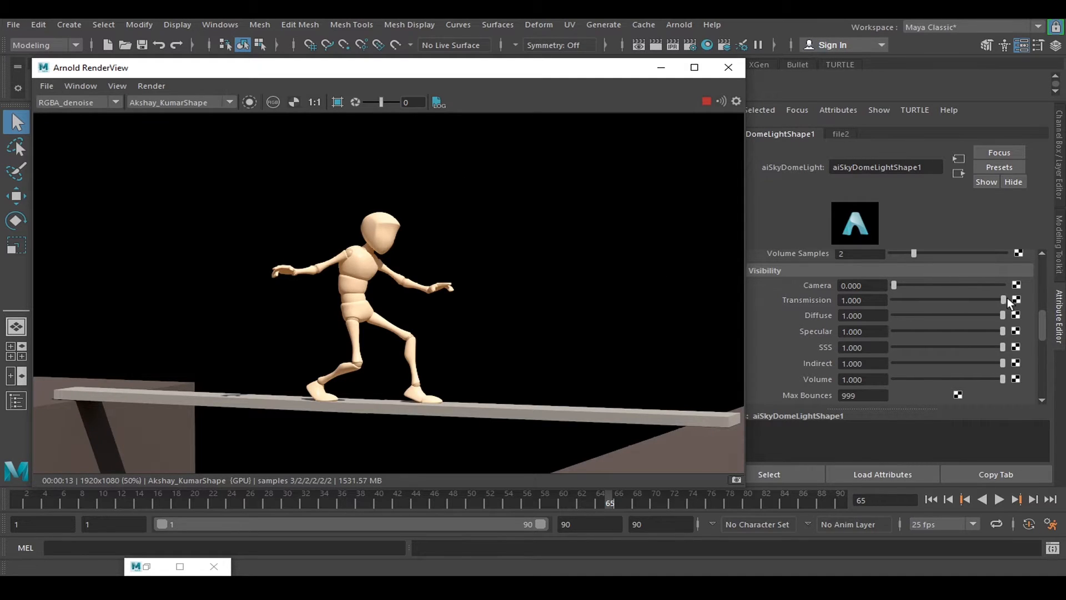
left_click_drag(894, 285, 1058, 289)
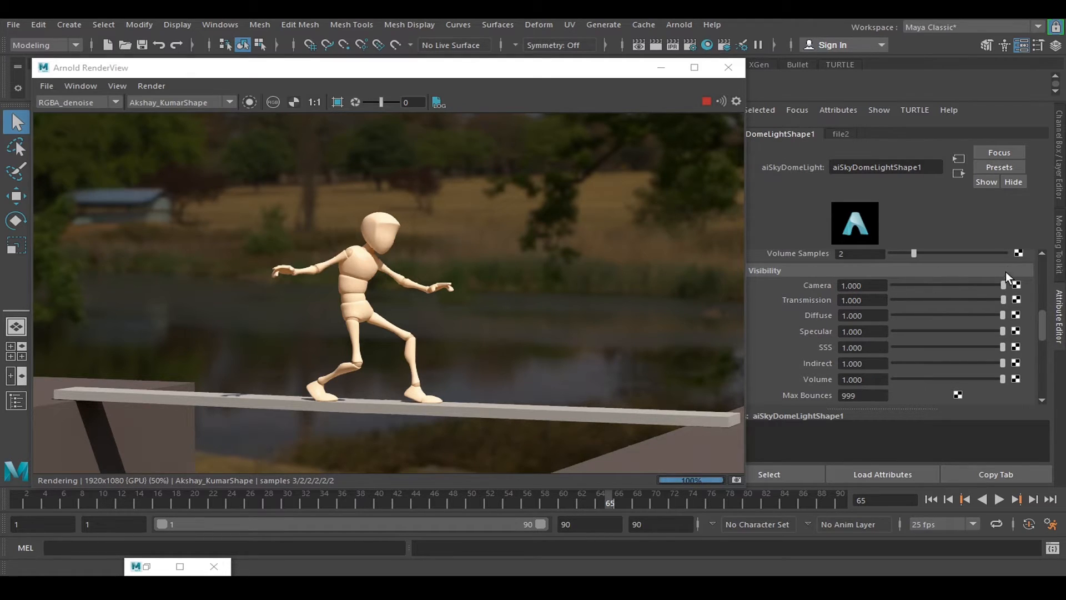
Step: Compare the render's alpha channel with the skydome light's Camera visibility at 0 and at 1
left_click_drag(994, 283, 866, 285)
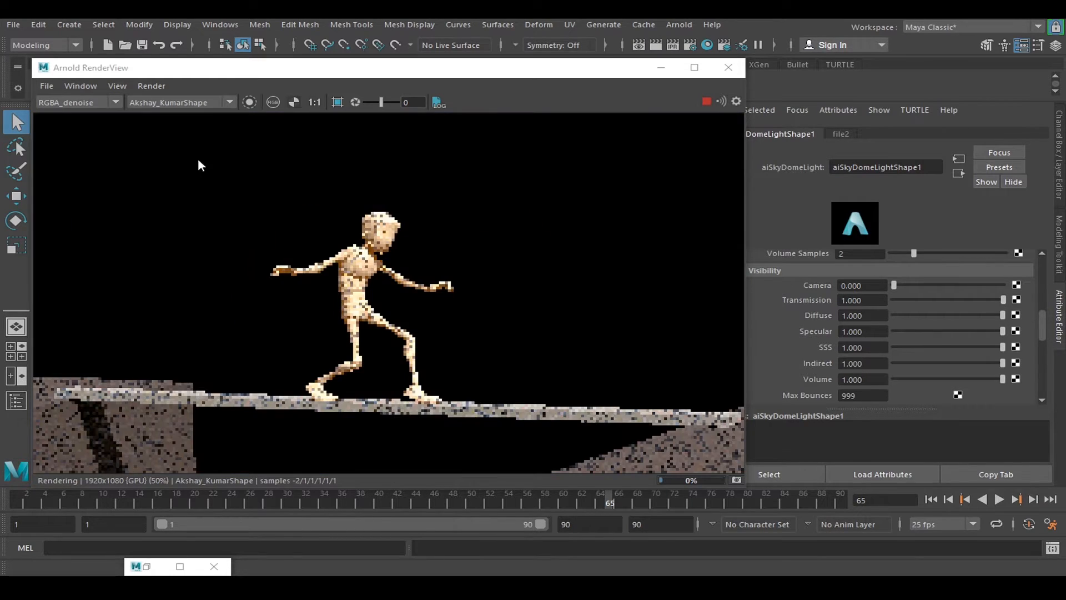
left_click(273, 102)
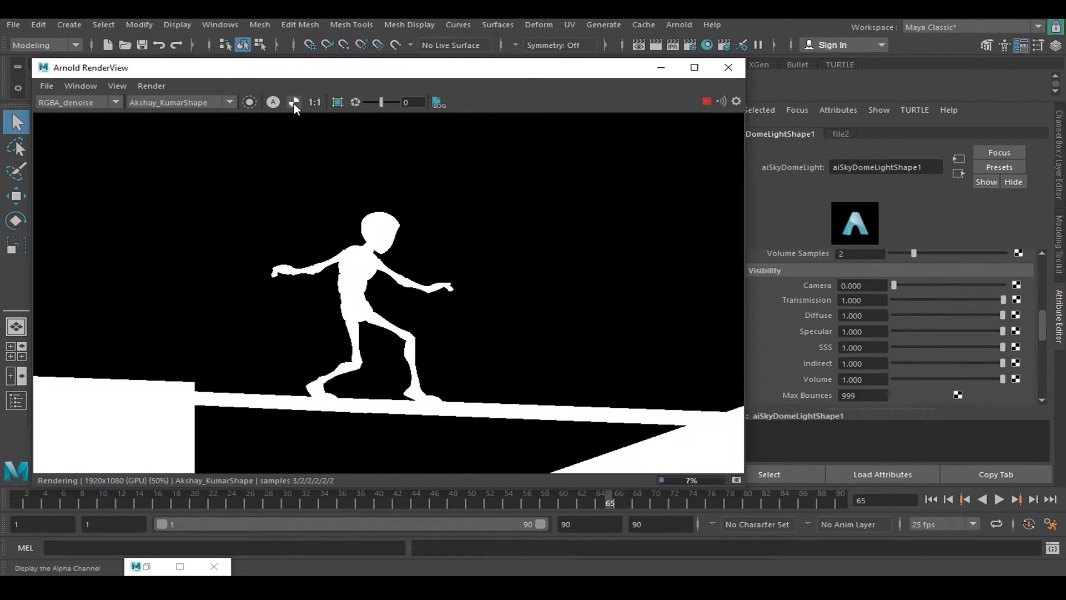
left_click_drag(894, 285, 898, 285)
left_click_drag(1064, 292, 1063, 292)
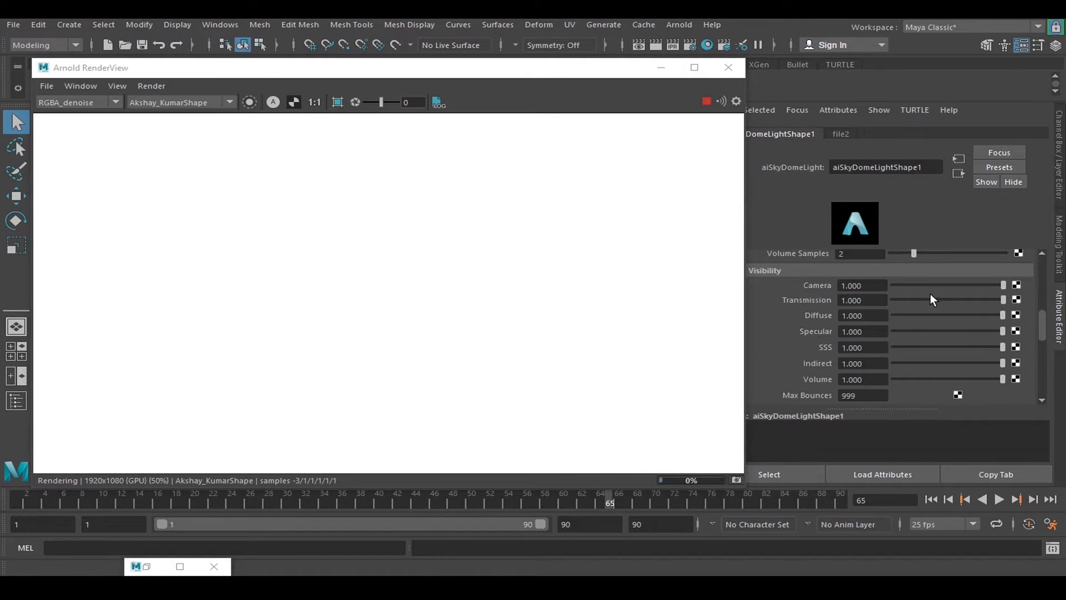
Step: Return the render to the color display and set the skydome light's Camera visibility to 0
left_click(299, 101)
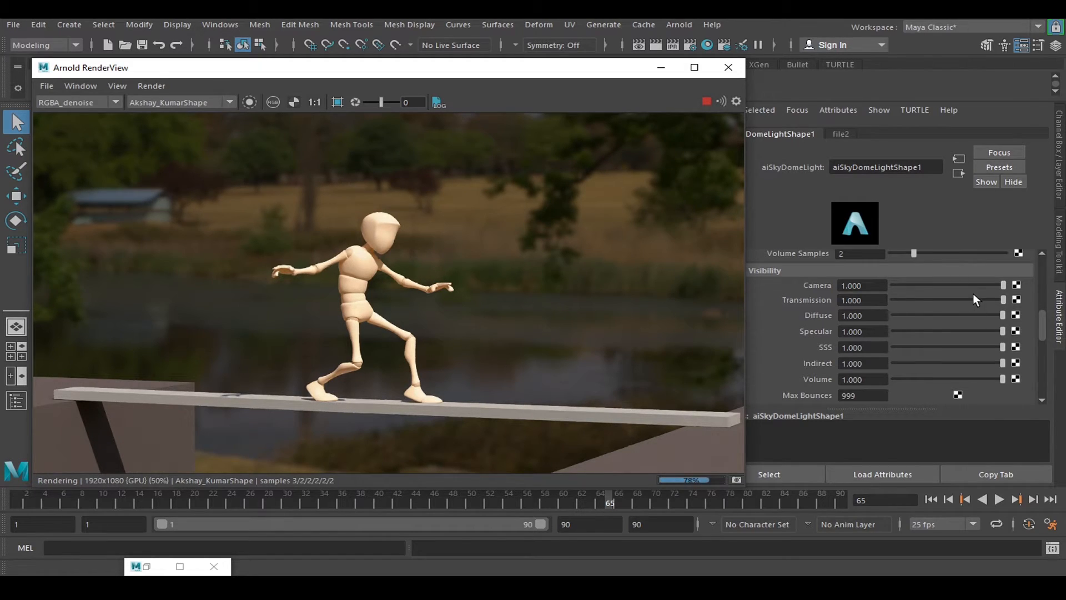
left_click_drag(969, 284, 803, 284)
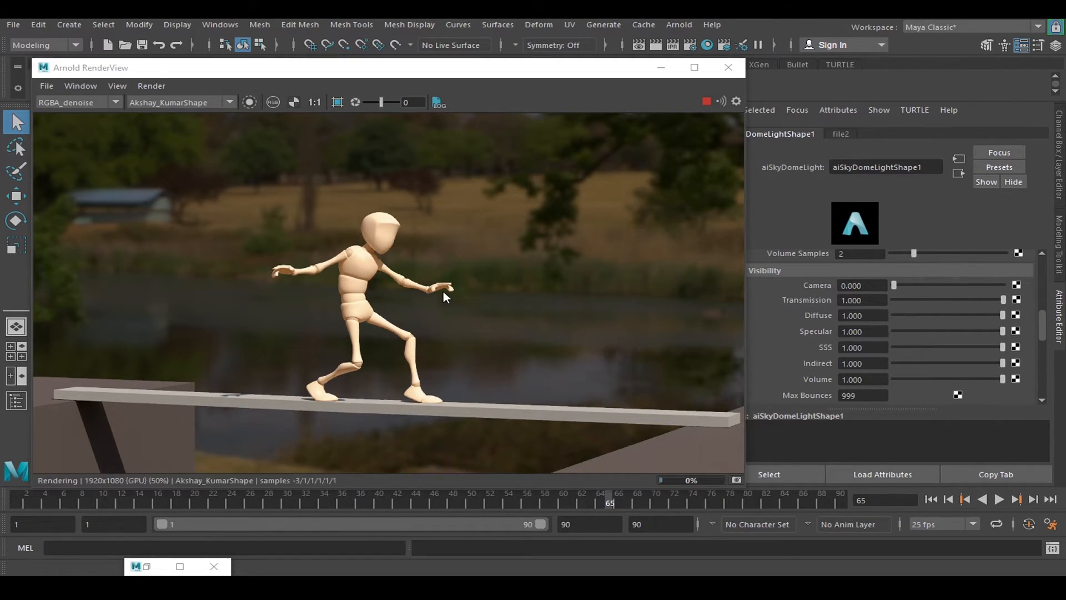